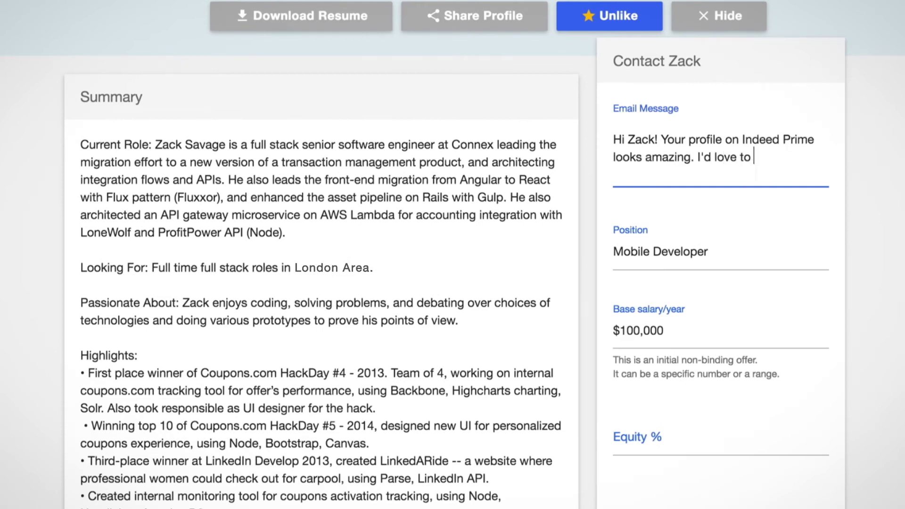
type("talk to you about becoming part of our team!")
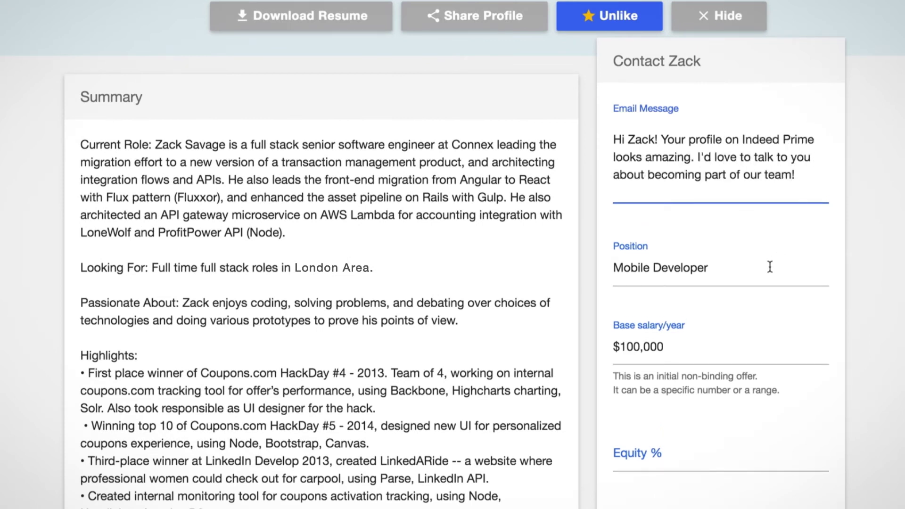